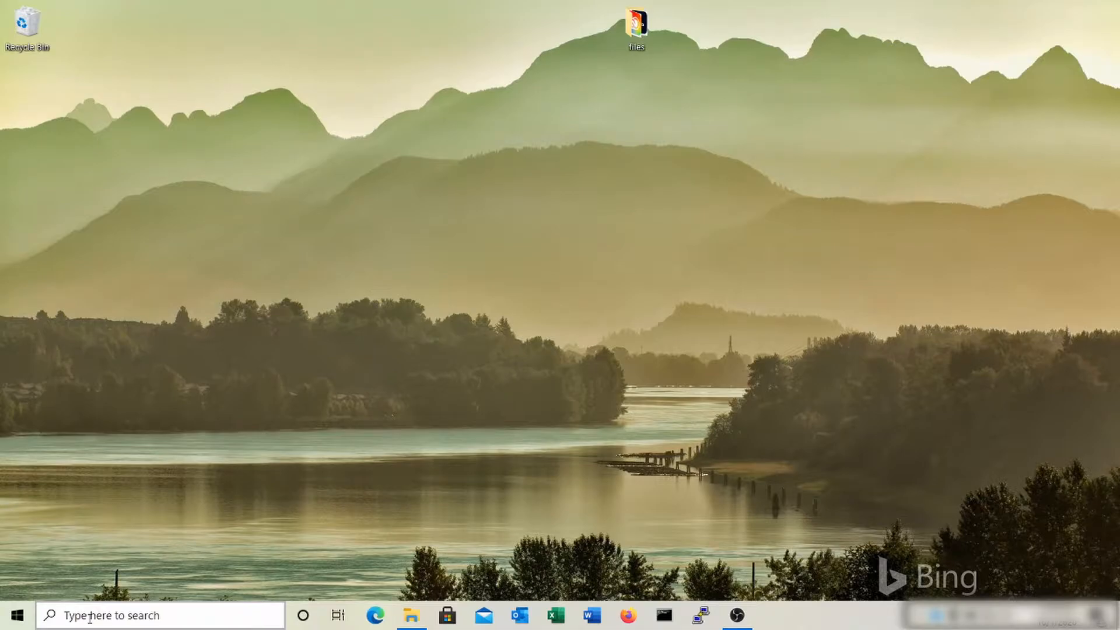
- Open the dialog for turning Windows features on or off from Programs and Features in Control Panel
{"action": "left_click", "coordinate": [90, 617]}
{"action": "type", "text": "control"}
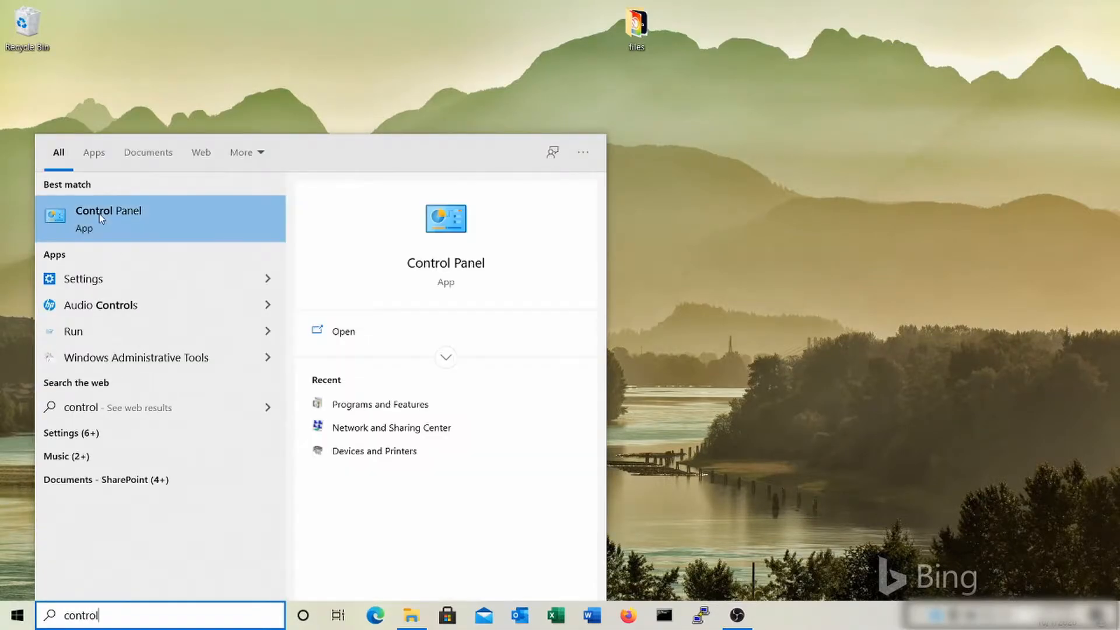
{"action": "left_click", "coordinate": [116, 212]}
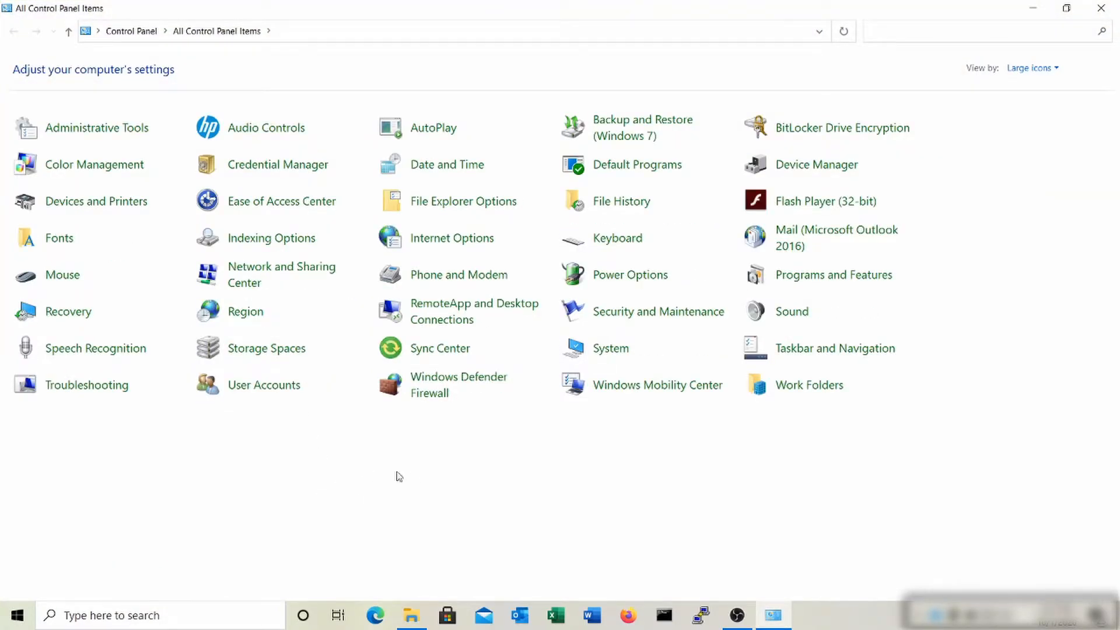
{"action": "left_click", "coordinate": [804, 280]}
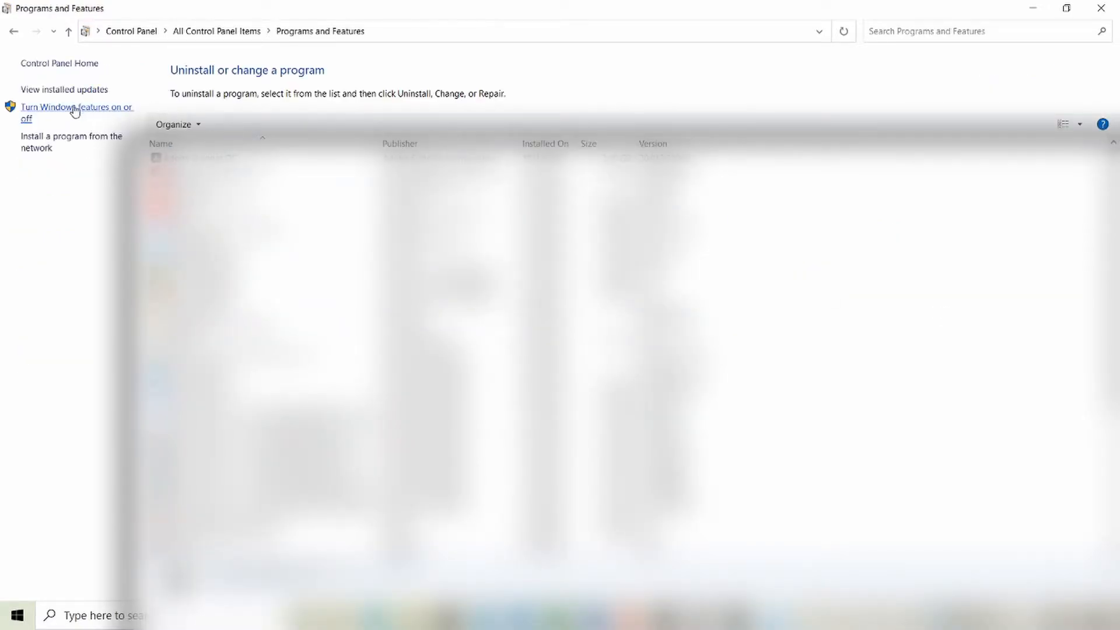
{"action": "left_click", "coordinate": [104, 113]}
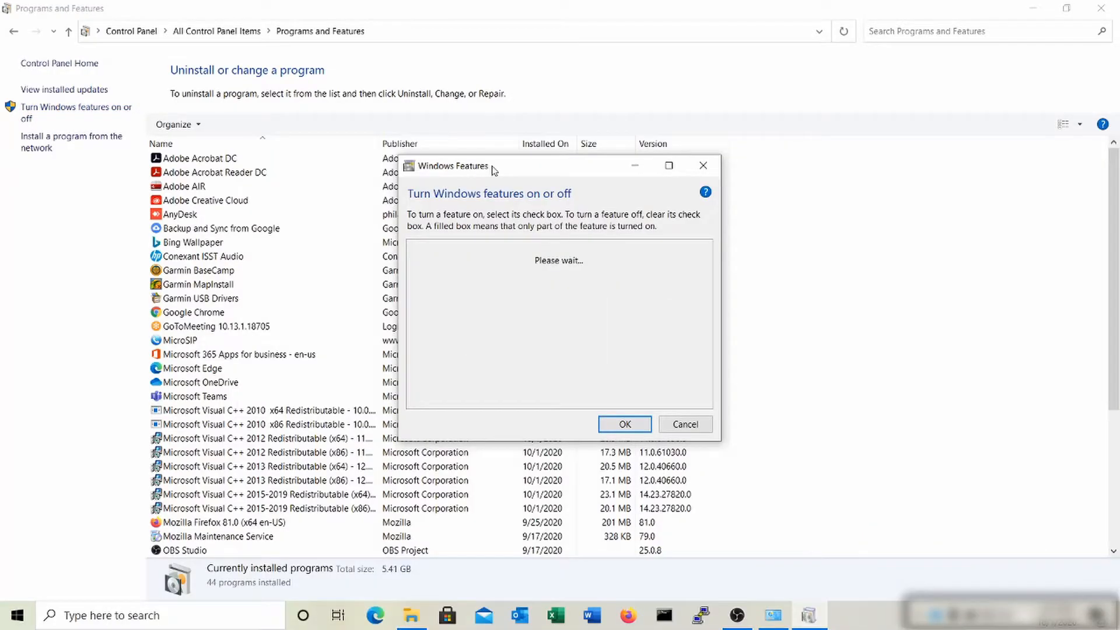
- Maximize the Windows Features window, turn on the Hyper-V feature and apply the change
{"action": "double_click", "coordinate": [492, 165]}
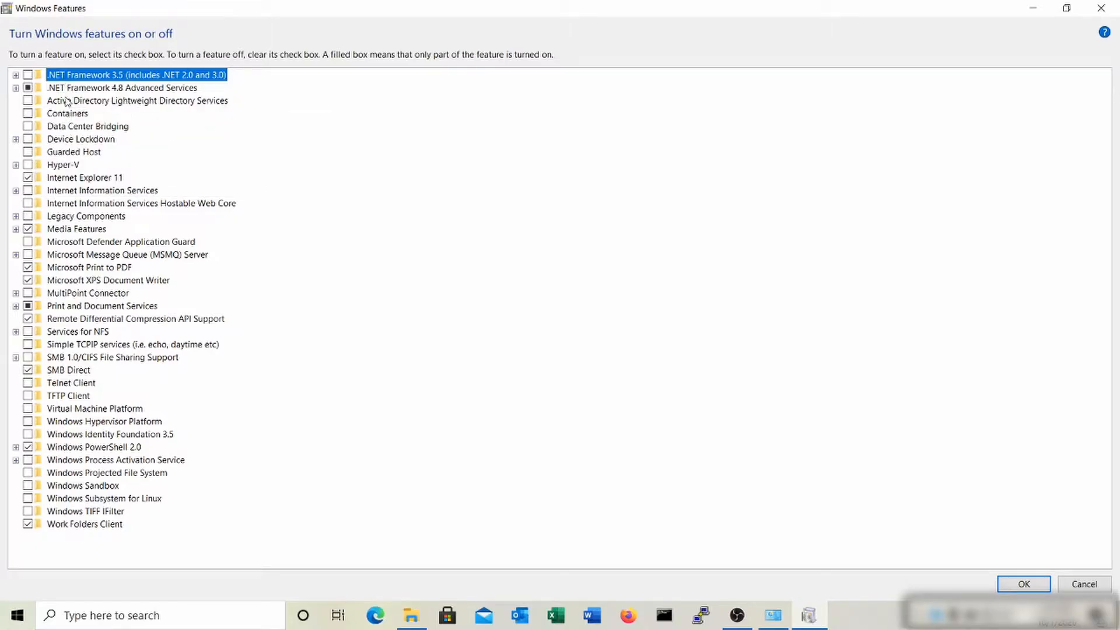
{"action": "left_click", "coordinate": [29, 166]}
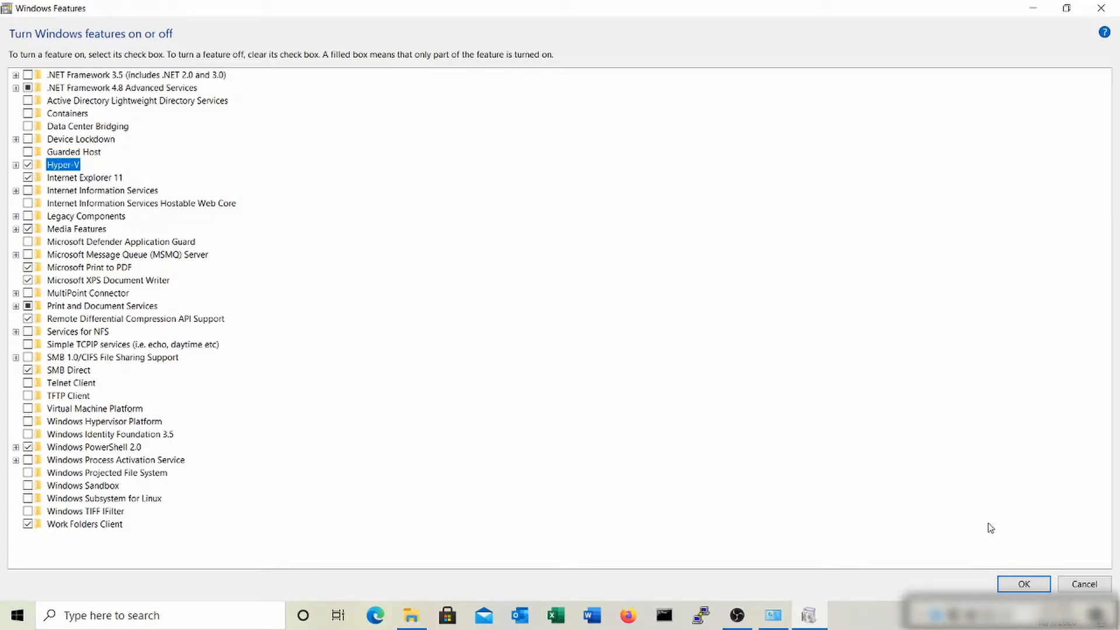
{"action": "left_click", "coordinate": [1024, 584]}
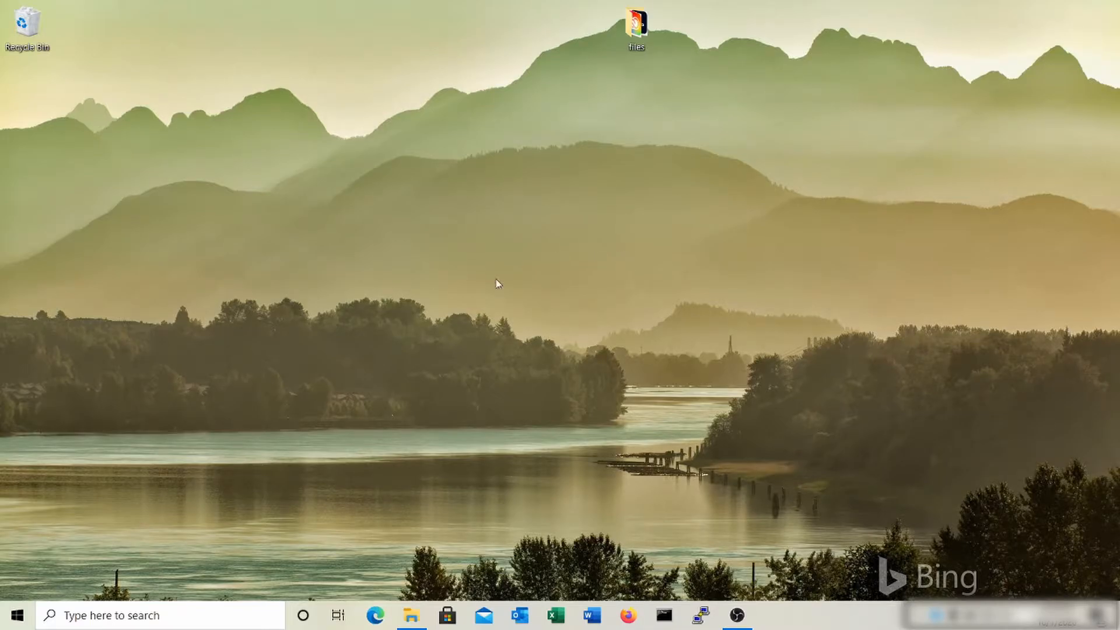
- Search Windows for "hyper" and launch Hyper-V Manager
{"action": "left_click", "coordinate": [150, 618]}
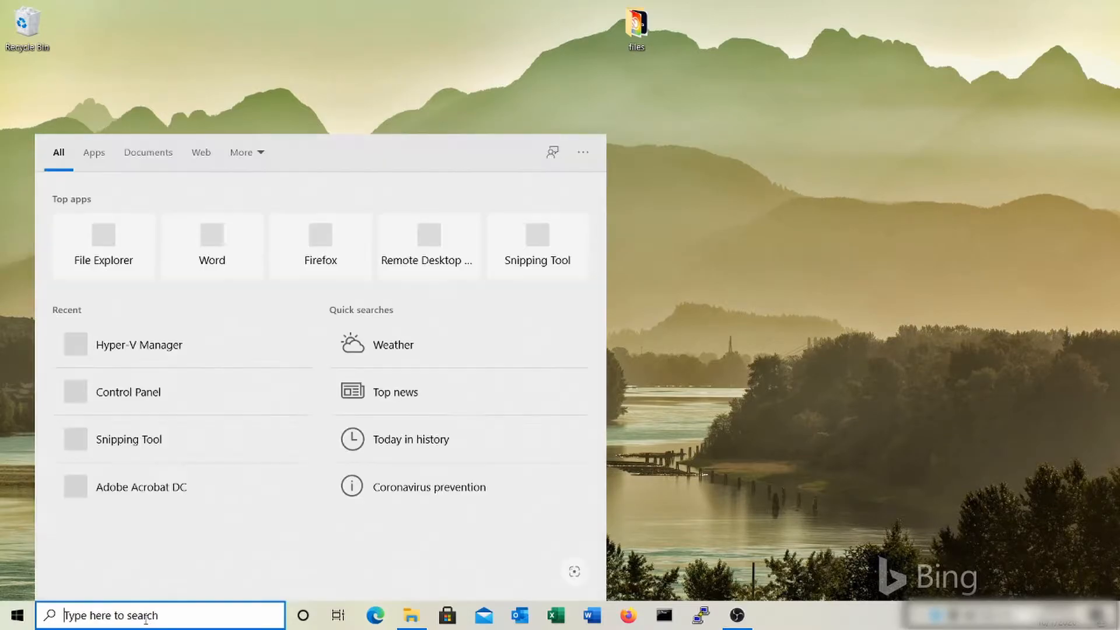
{"action": "type", "text": "hyper"}
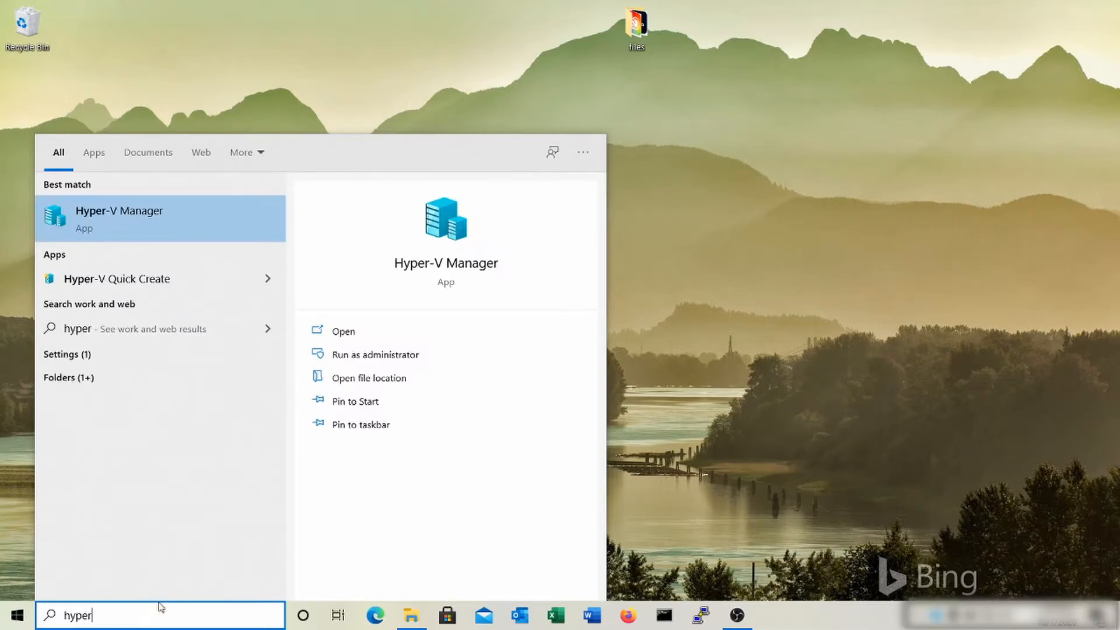
{"action": "left_click", "coordinate": [119, 228]}
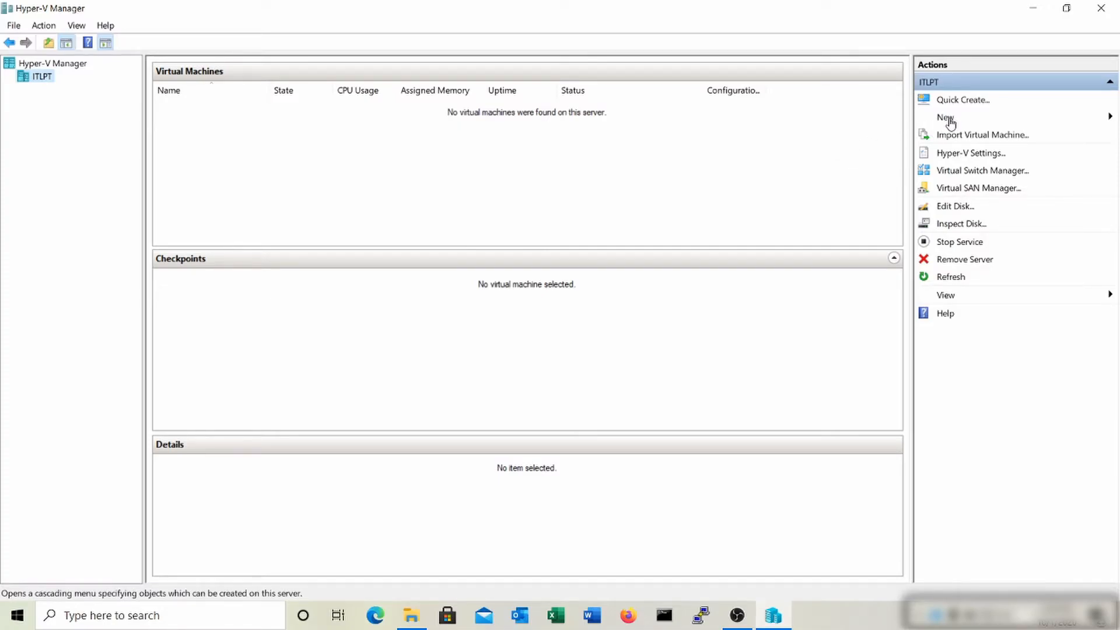
- Start the New Virtual Machine Wizard and continue past its introduction to the name and location settings
{"action": "left_click", "coordinate": [14, 26]}
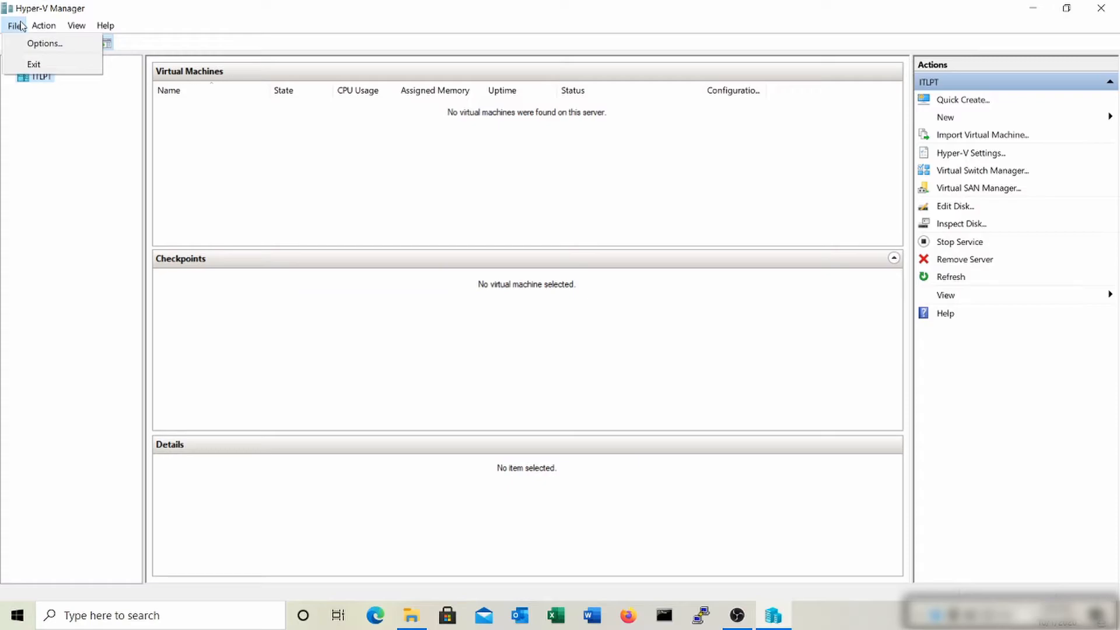
{"action": "mouse_move", "coordinate": [44, 26]}
{"action": "mouse_move", "coordinate": [62, 61]}
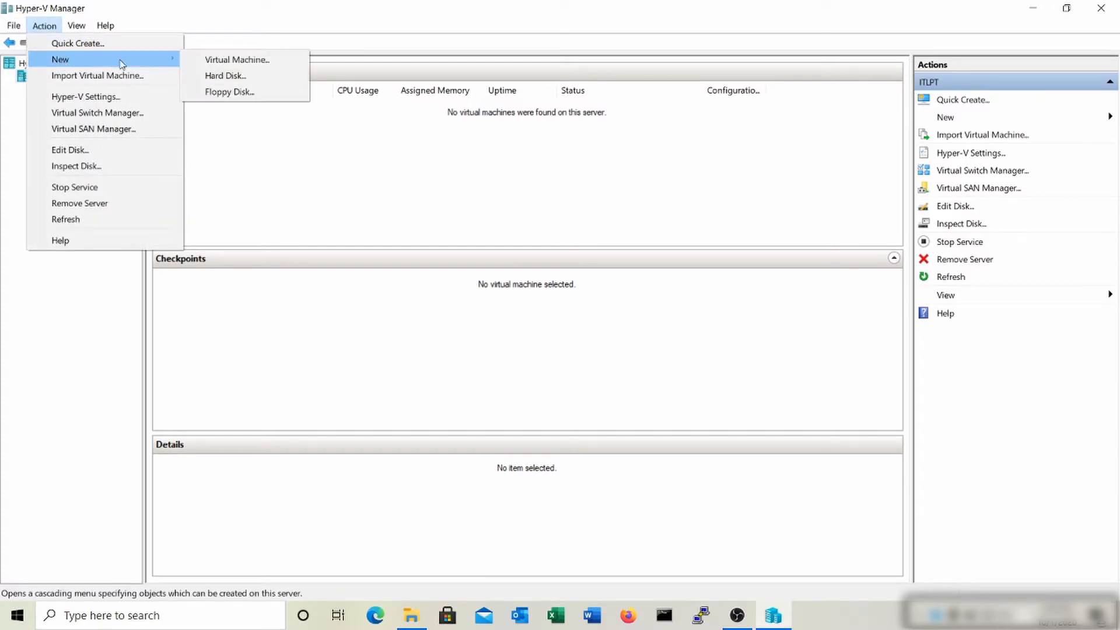
{"action": "left_click", "coordinate": [245, 60]}
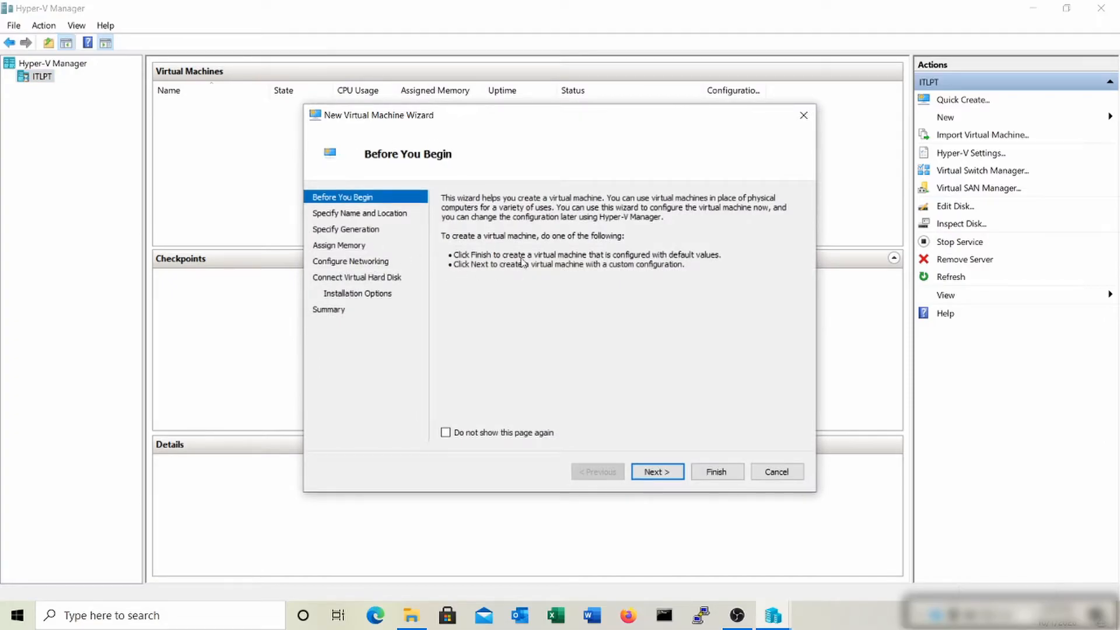
{"action": "left_click", "coordinate": [653, 471]}
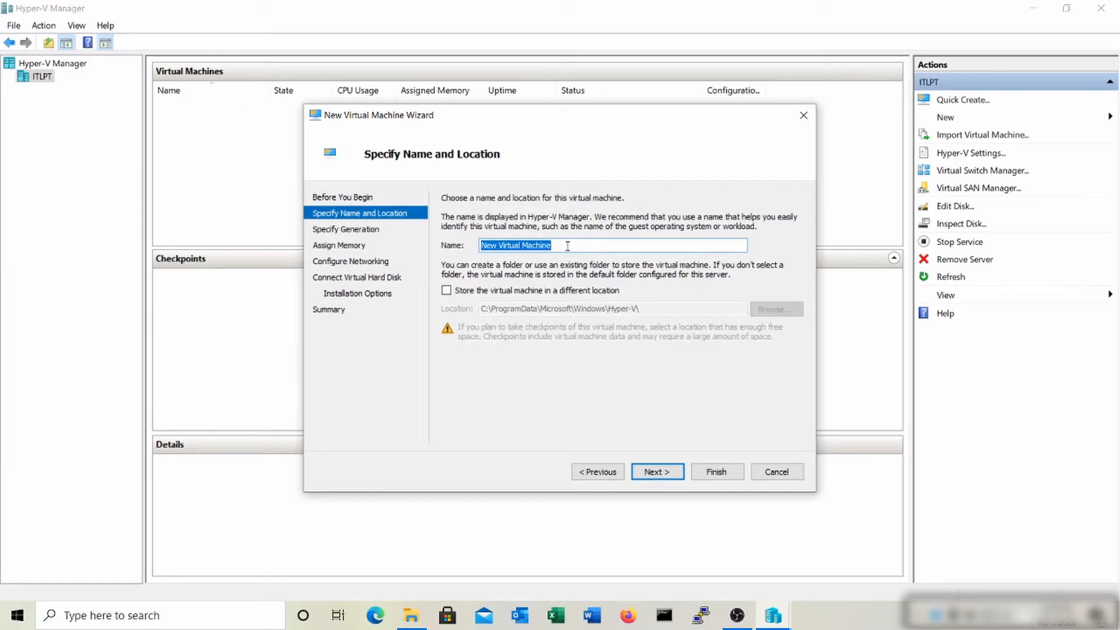
- Name the virtual machine Win10-vm and choose Generation 2 for it
{"action": "type", "text": "Win"}
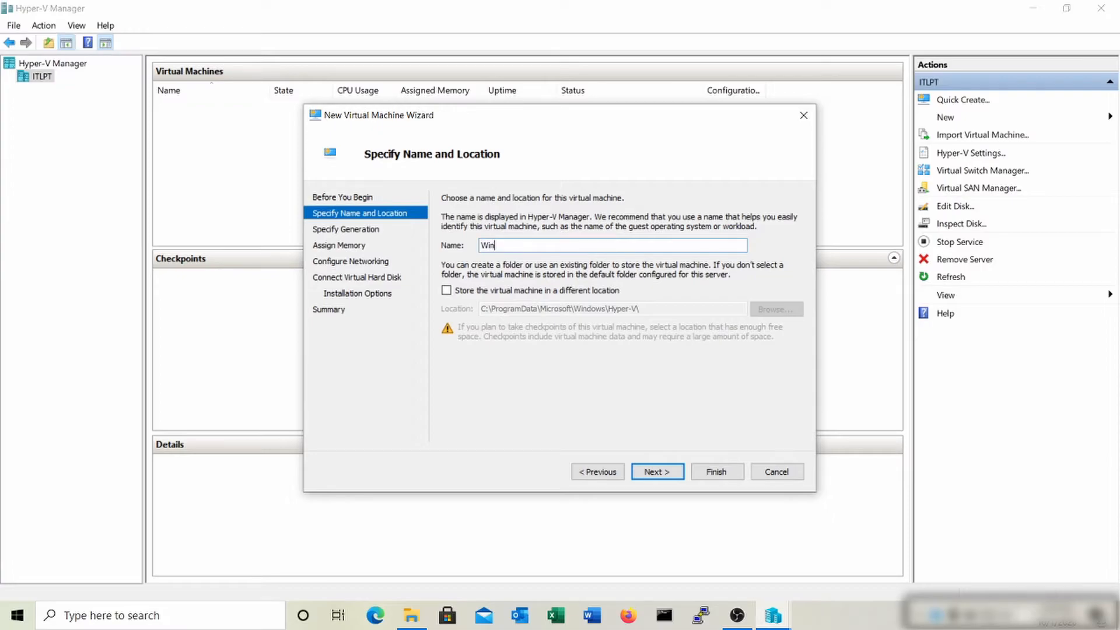
{"action": "type", "text": "10-vm"}
{"action": "left_click", "coordinate": [658, 472]}
{"action": "left_click", "coordinate": [456, 264]}
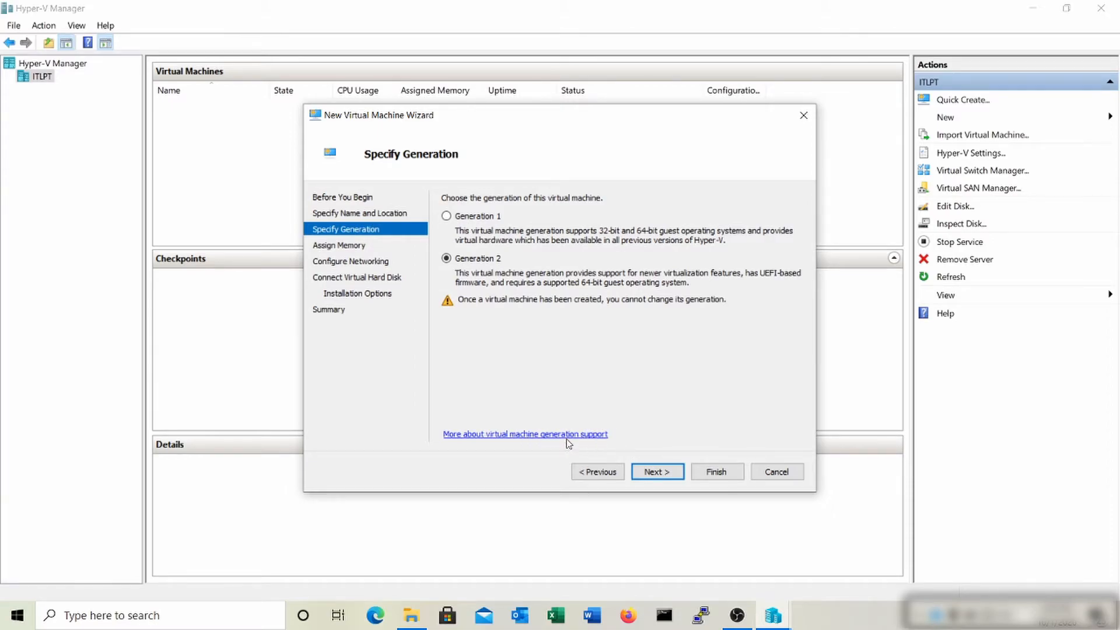
{"action": "left_click", "coordinate": [653, 473]}
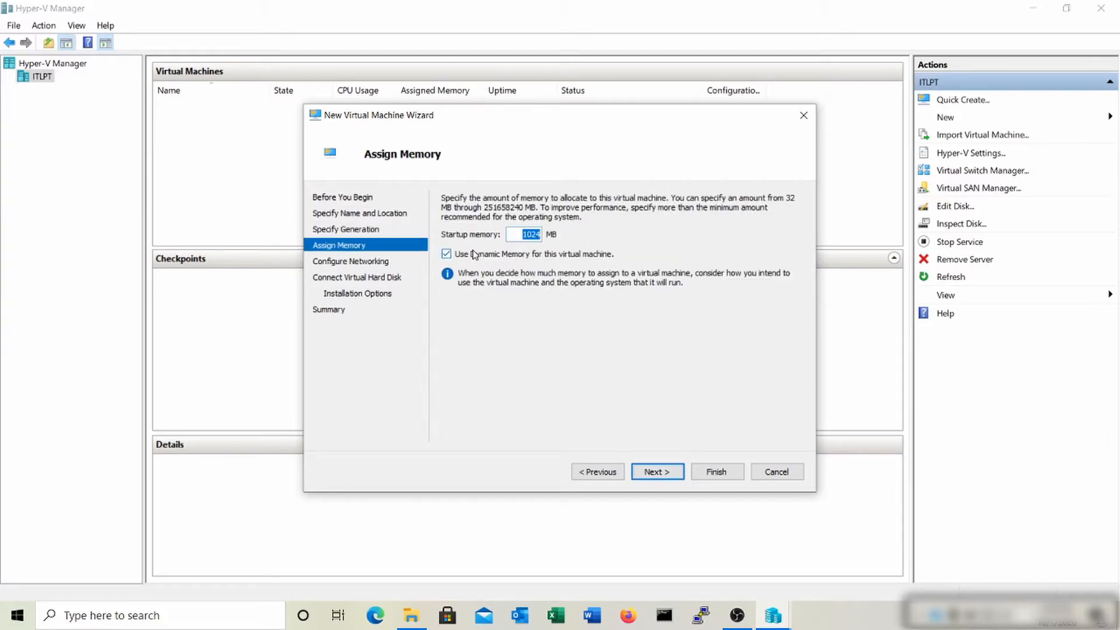
- Assign 1024 MB of startup memory to the virtual machine with Dynamic Memory turned off
{"action": "left_click", "coordinate": [520, 230]}
{"action": "left_click_drag", "start_coordinate": [514, 238], "coordinate": [568, 240]}
{"action": "left_click", "coordinate": [542, 258]}
{"action": "double_click", "coordinate": [525, 234]}
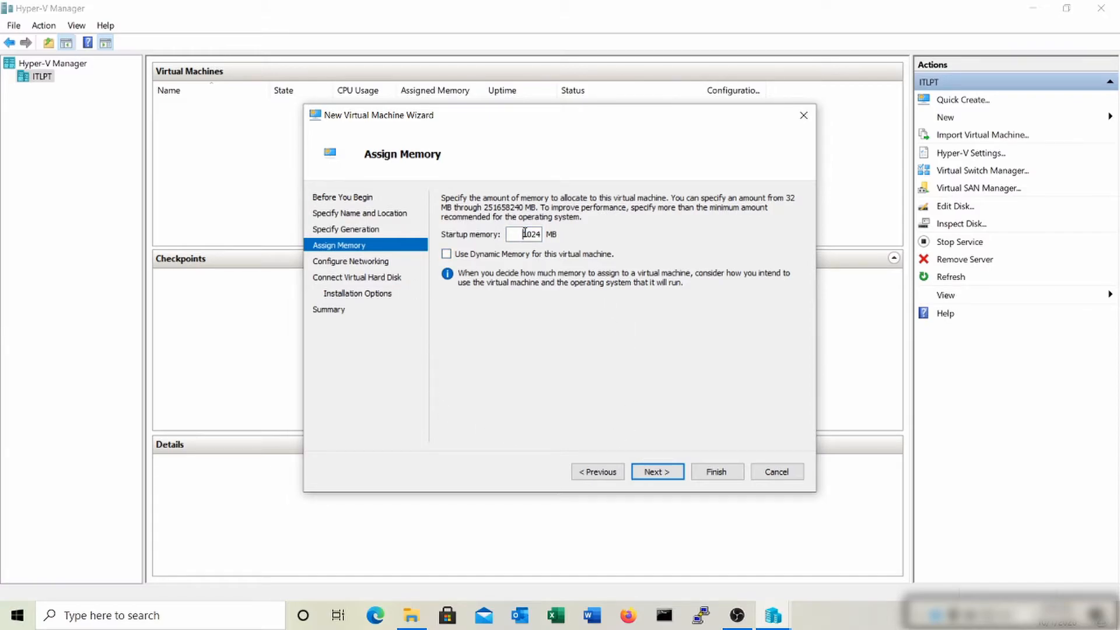
{"action": "left_click", "coordinate": [657, 472]}
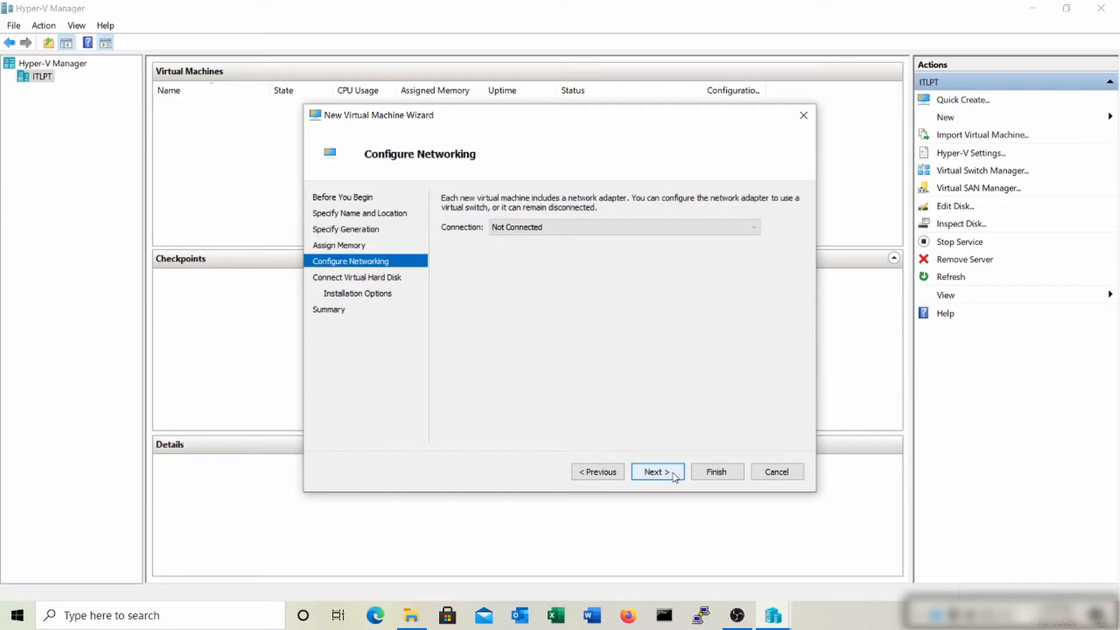
- Connect the virtual machine's network adapter to the Default Switch
{"action": "left_click", "coordinate": [565, 230]}
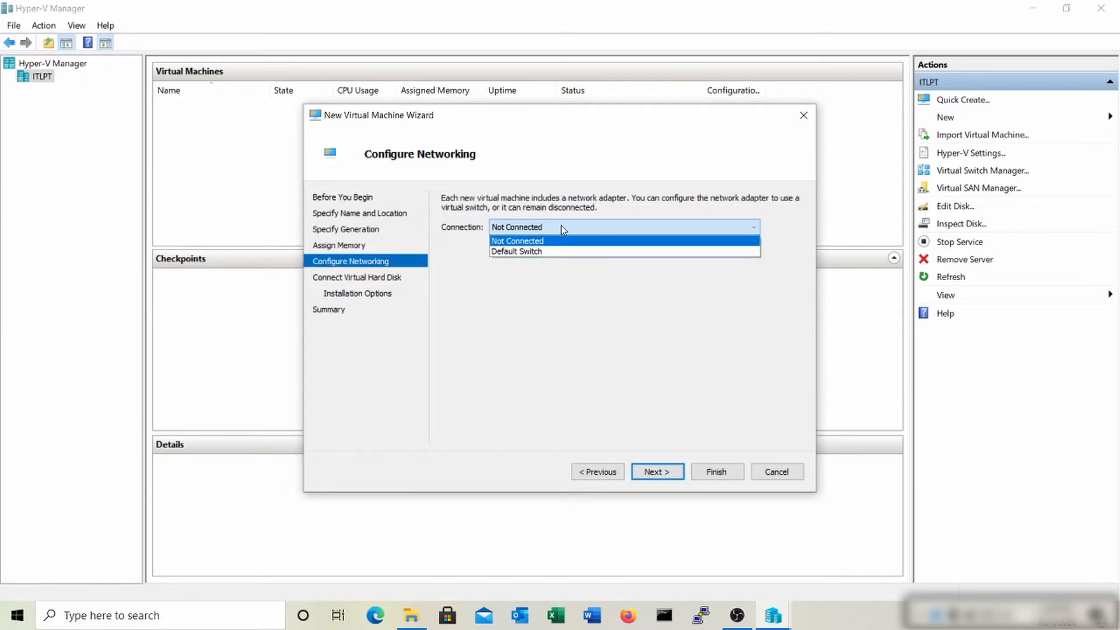
{"action": "left_click", "coordinate": [526, 251]}
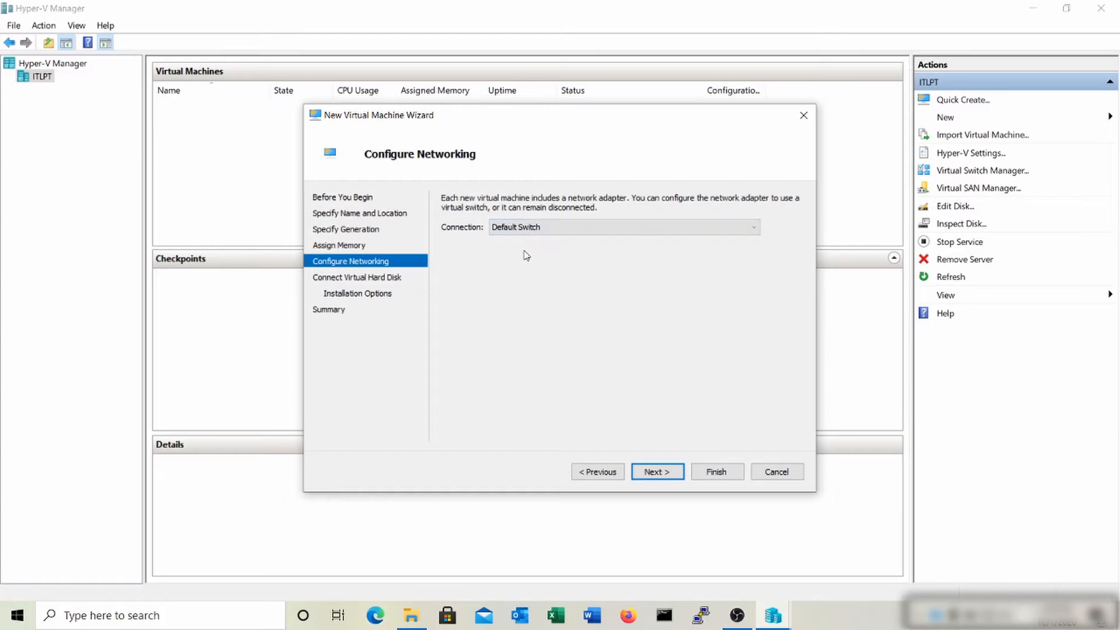
{"action": "left_click", "coordinate": [656, 470]}
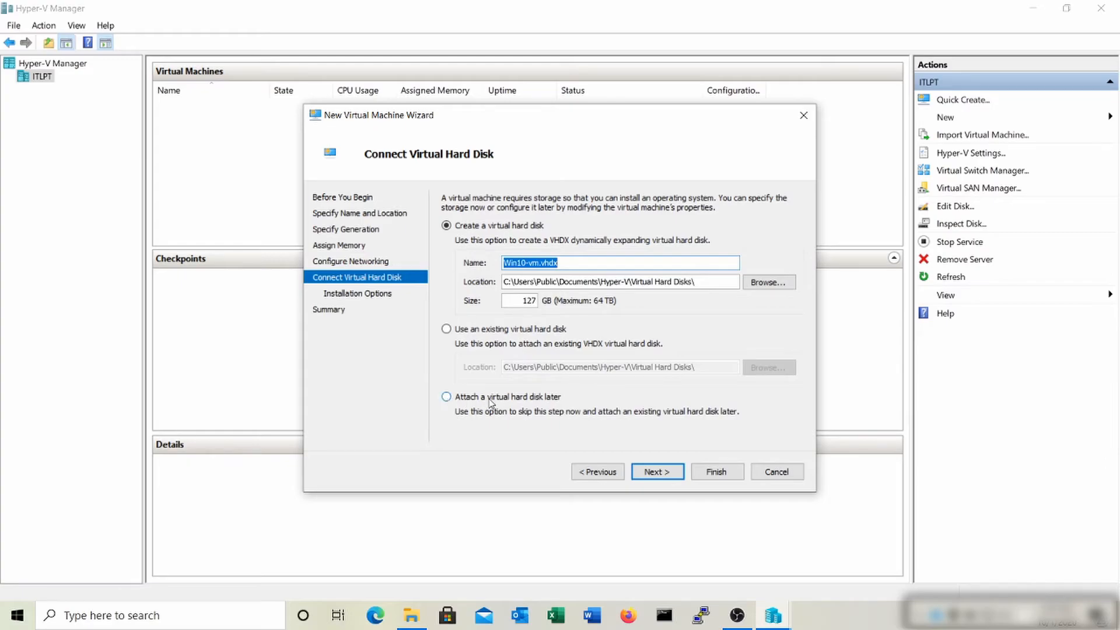
- Create a virtual hard disk for the machine with its size set to 50 GB
{"action": "double_click", "coordinate": [525, 301]}
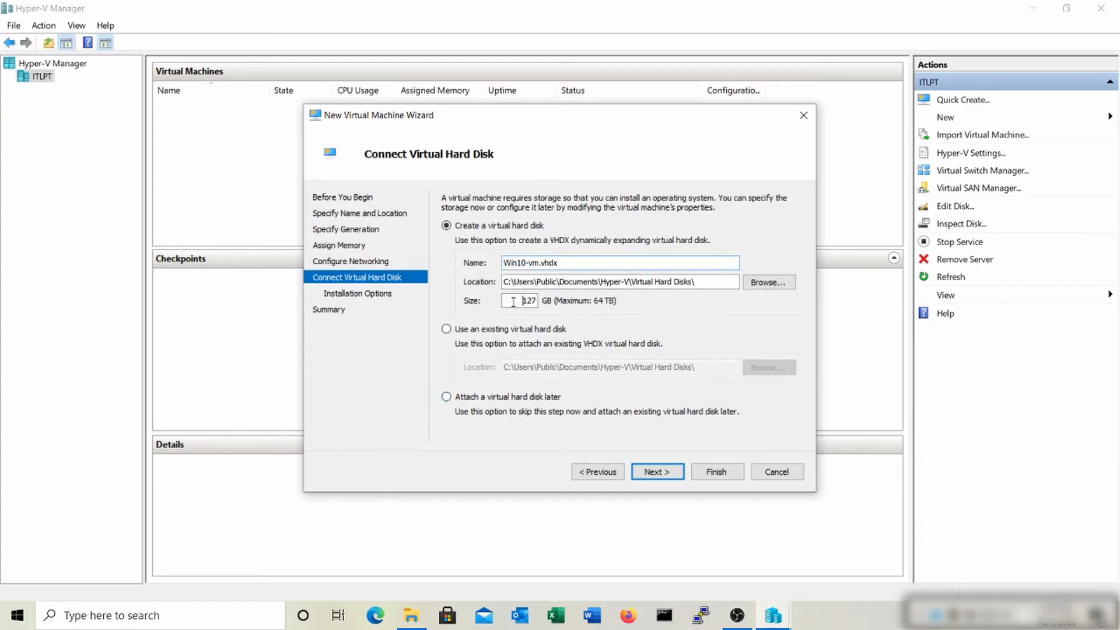
{"action": "type", "text": "50"}
{"action": "left_click", "coordinate": [653, 473]}
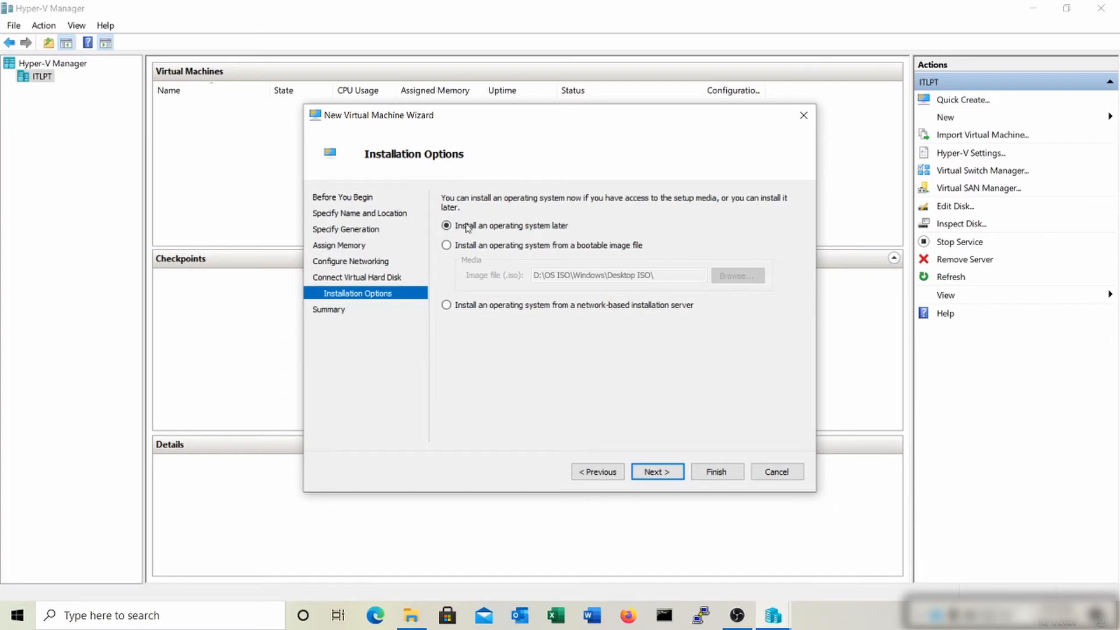
- Choose to install the operating system from a bootable image file, using Windows10 Pro.iso from the Desktop ISO folder
{"action": "left_click", "coordinate": [452, 246]}
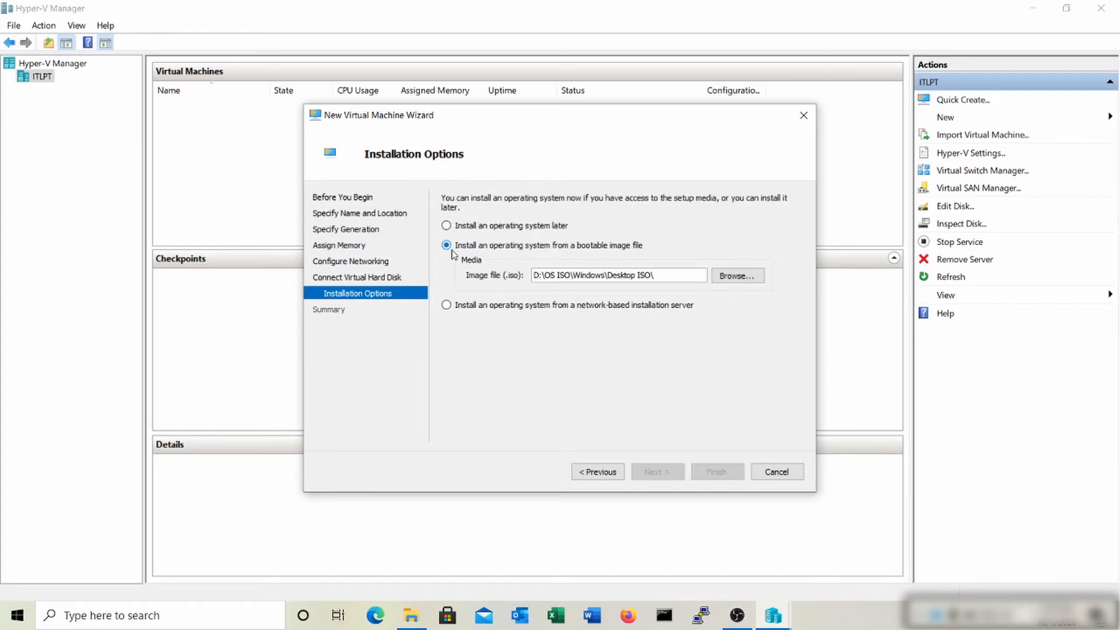
{"action": "left_click", "coordinate": [731, 278]}
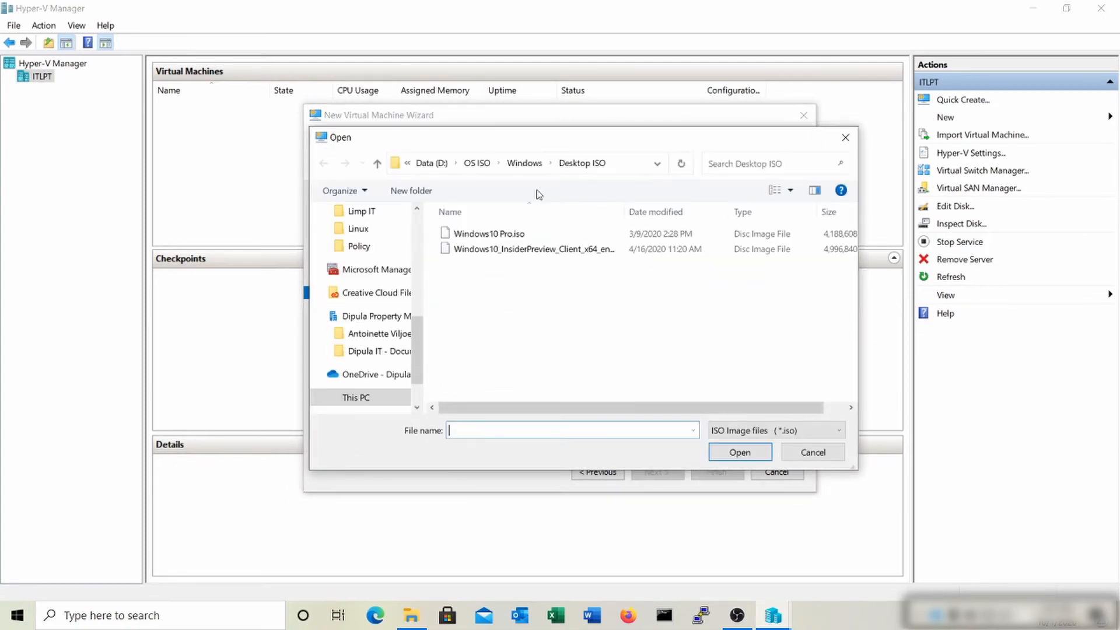
{"action": "left_click", "coordinate": [480, 235]}
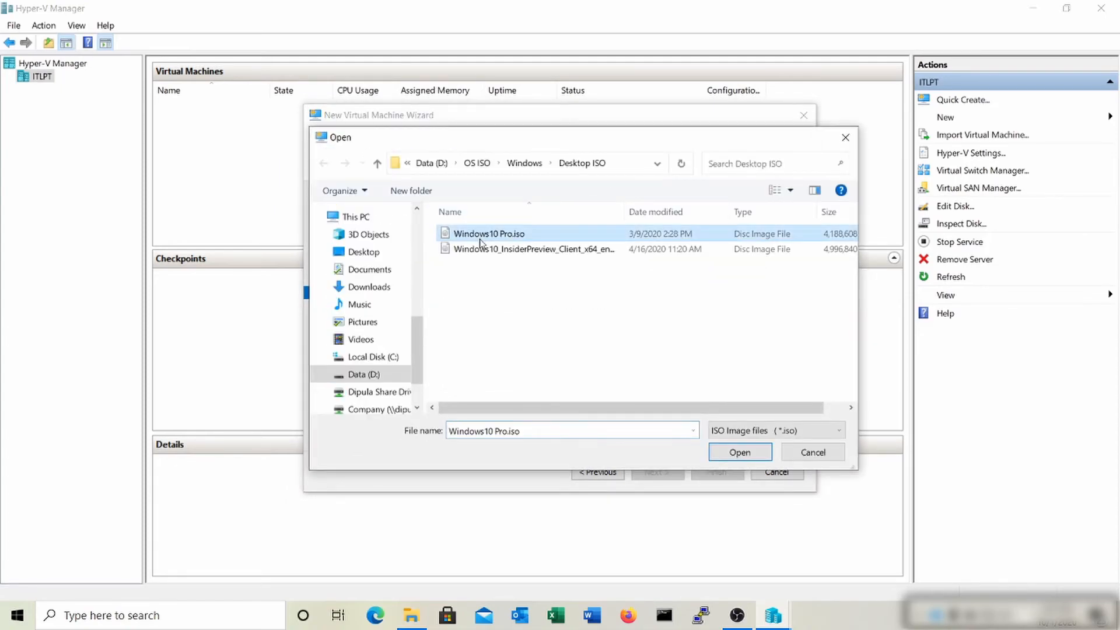
{"action": "left_click", "coordinate": [740, 453]}
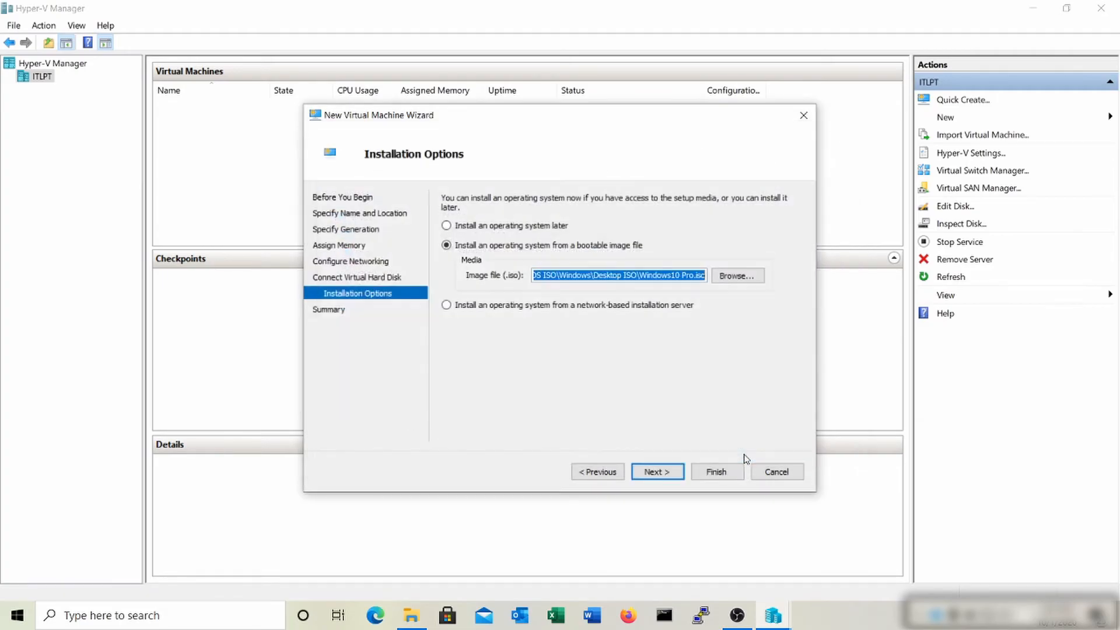
- Review the wizard's summary of the virtual machine and finish creating it
{"action": "left_click", "coordinate": [658, 473]}
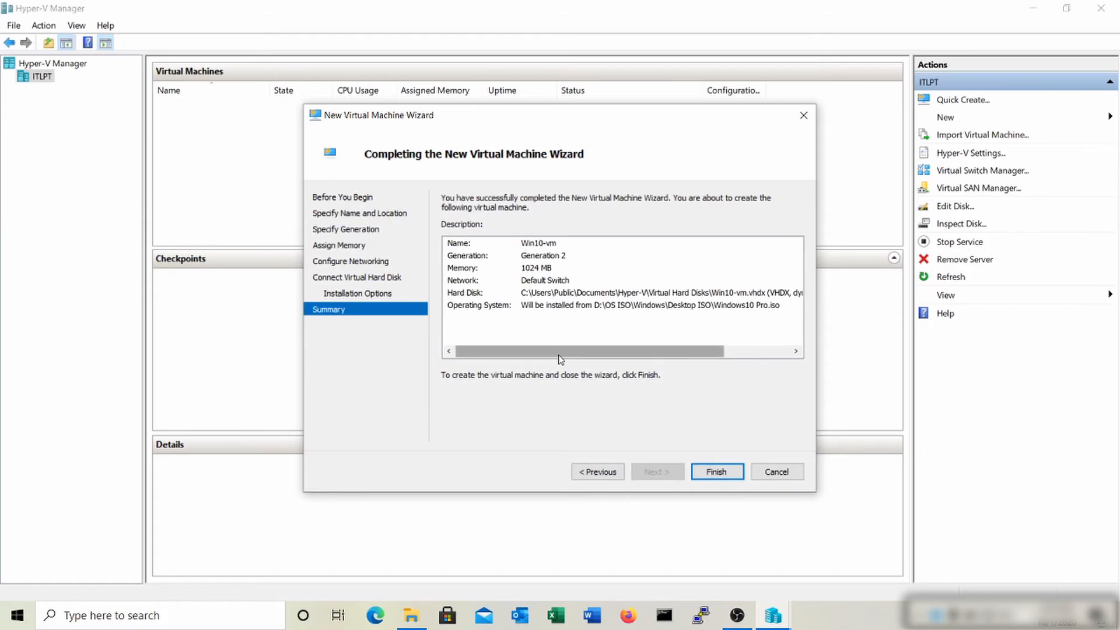
{"action": "mouse_move", "coordinate": [558, 358]}
{"action": "left_mouse_down"}
{"action": "mouse_move", "coordinate": [665, 359]}
{"action": "mouse_move", "coordinate": [560, 362]}
{"action": "left_mouse_up"}
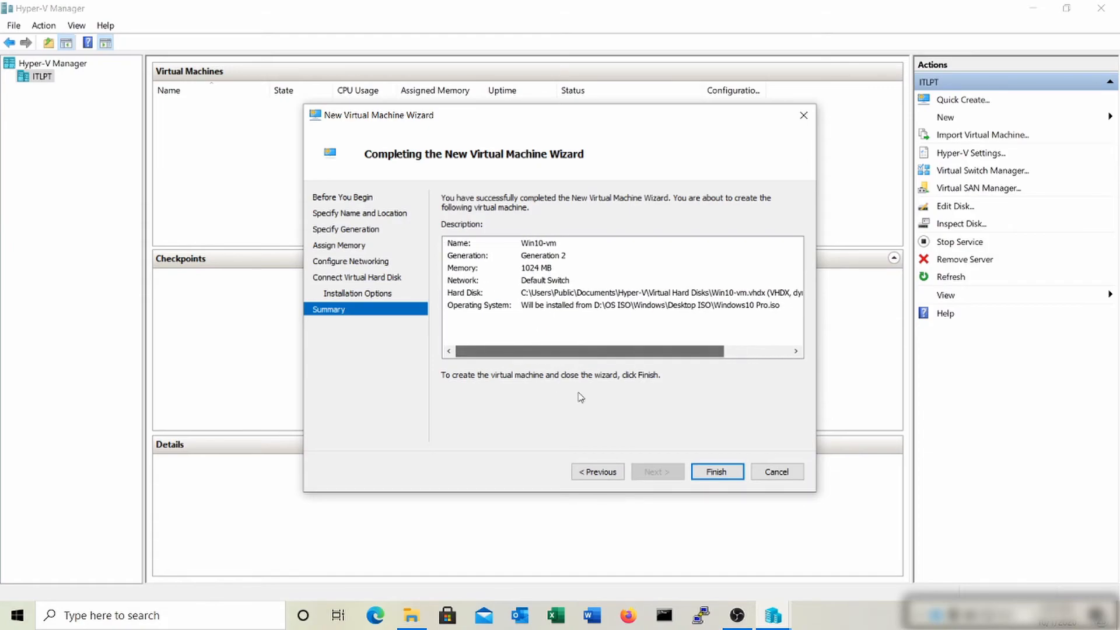
{"action": "left_click", "coordinate": [707, 477]}
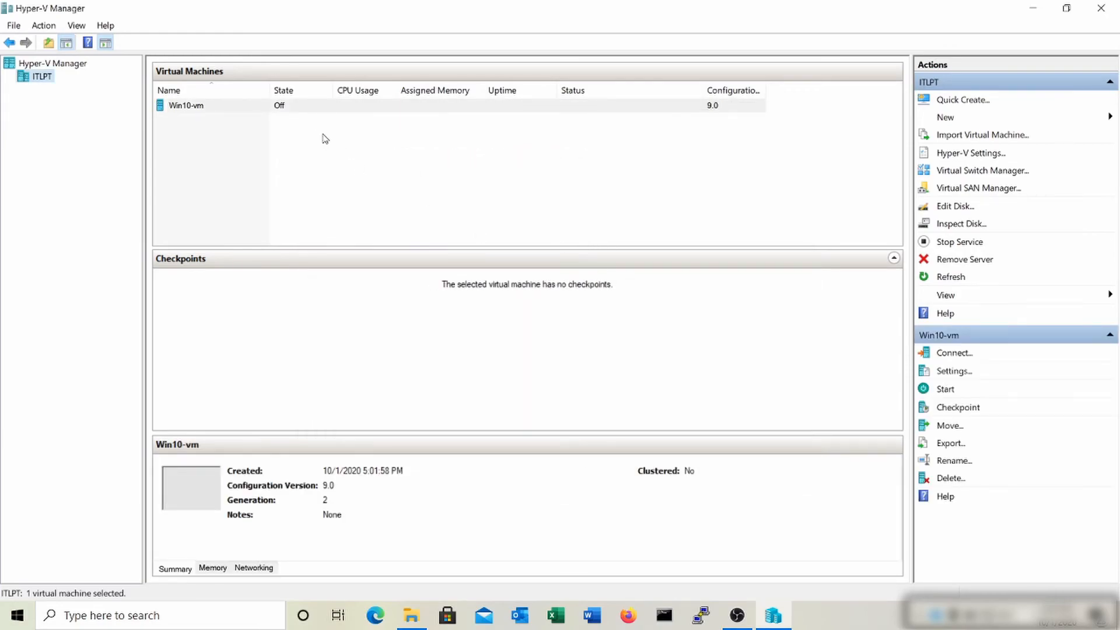
- View the hardware and management settings of the Win10-vm virtual machine, and close them without changing anything
{"action": "right_click", "coordinate": [281, 106]}
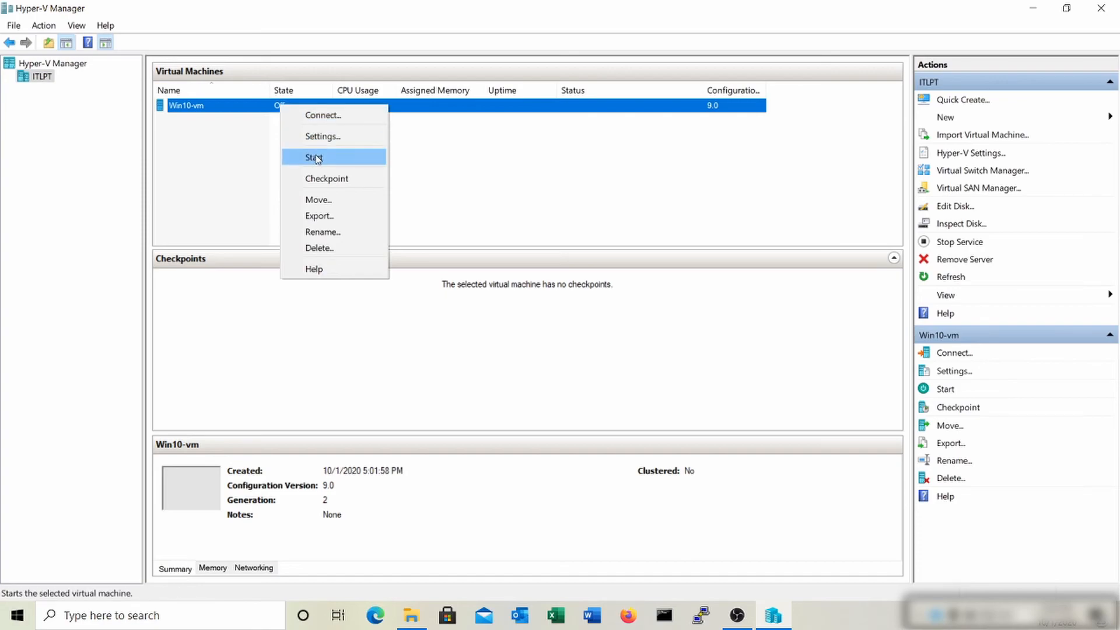
{"action": "left_click", "coordinate": [322, 137]}
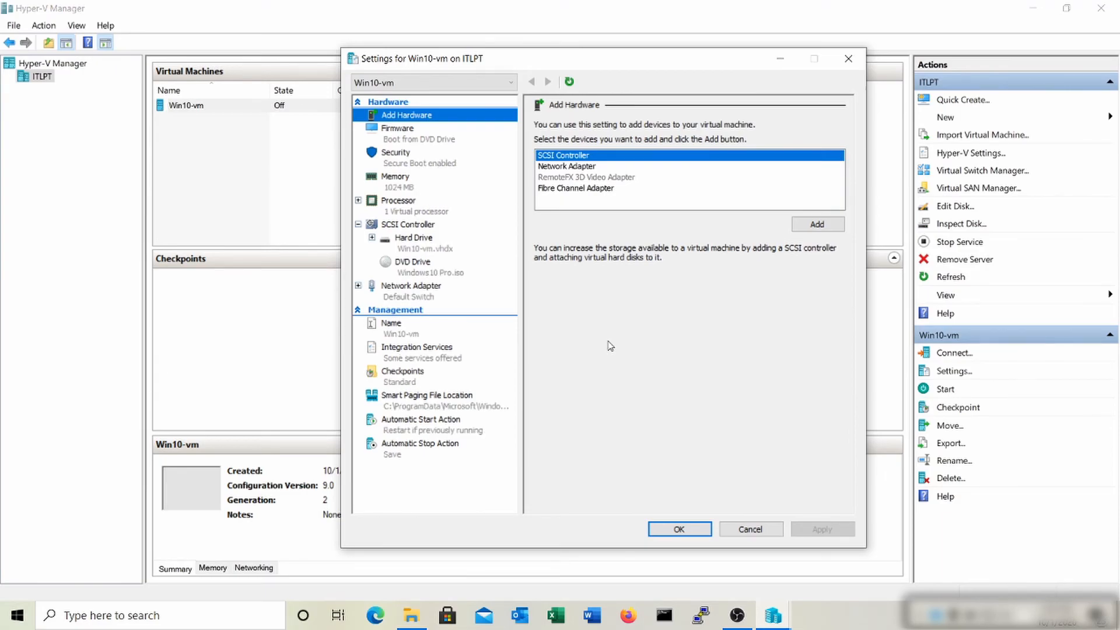
{"action": "left_click", "coordinate": [750, 529]}
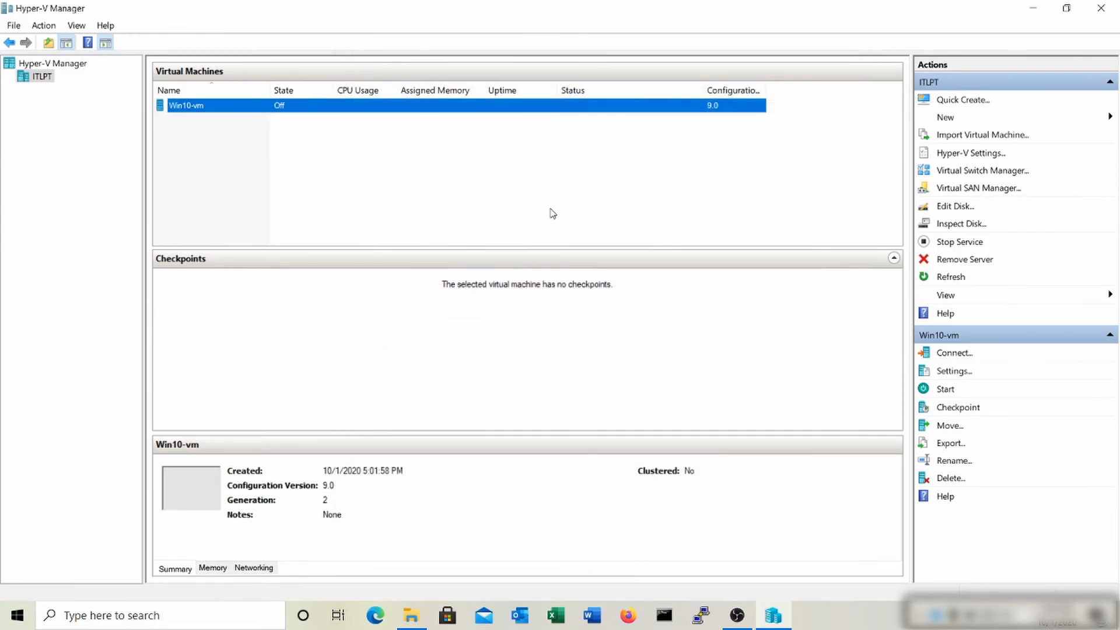